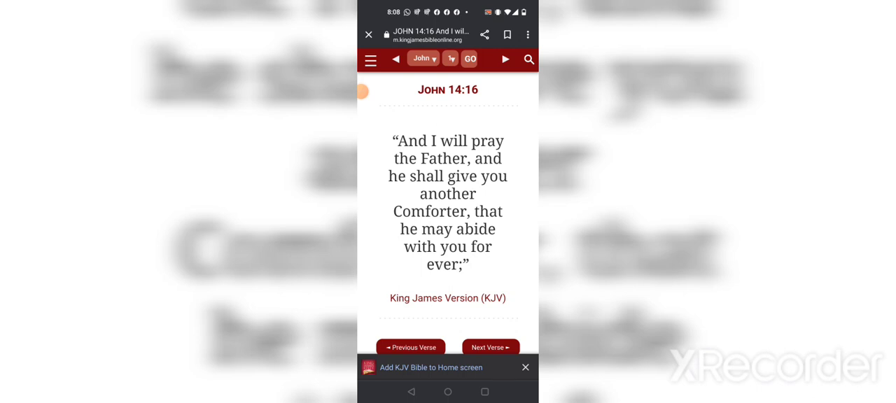
# - Return from John 14:16 to the previous verse, John 14:15
pyautogui.click(411, 347)
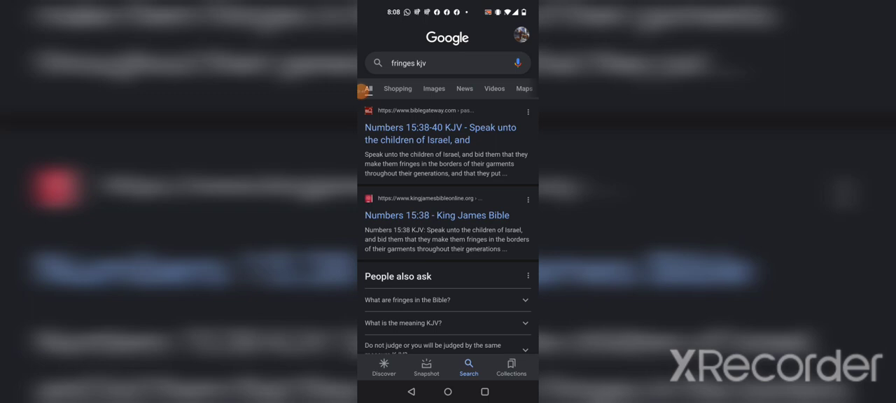
# - Open the Numbers 15:38-40 King James Version result on BibleGateway
pyautogui.click(441, 133)
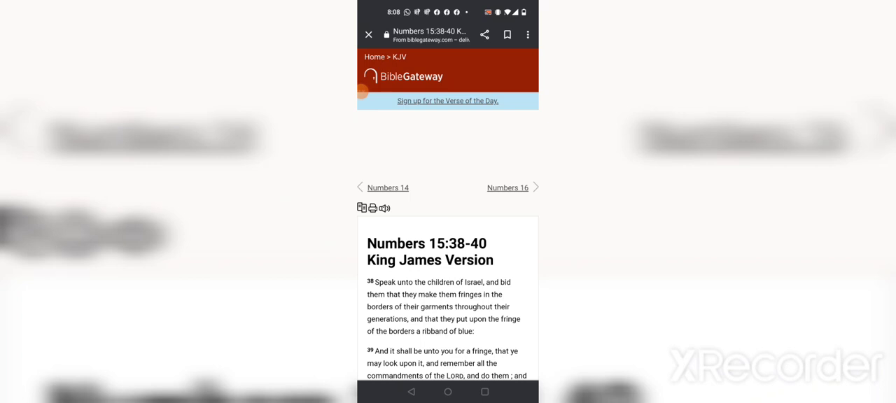
pyautogui.scroll(-2, 448, 280)
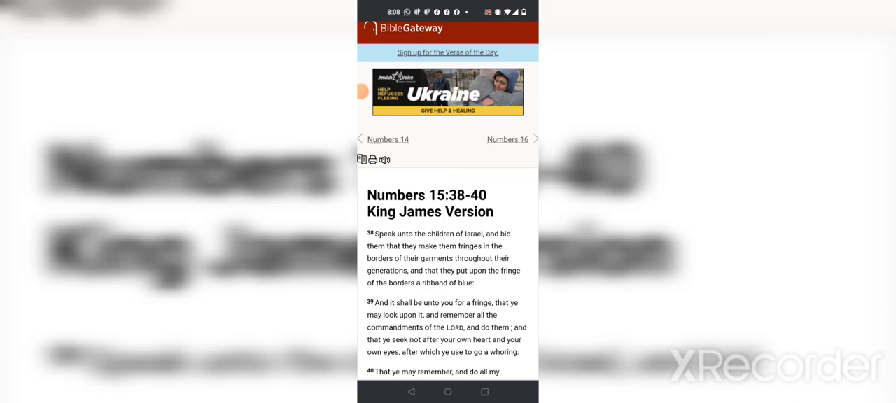
pyautogui.scroll(-1, 448, 280)
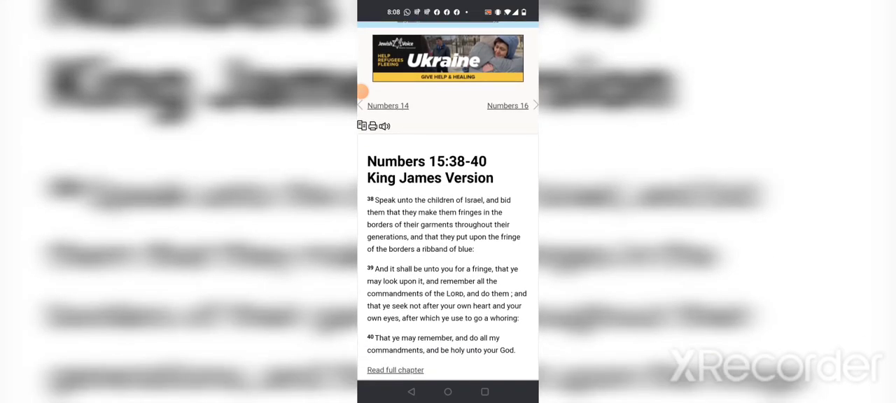
pyautogui.scroll(-2, 448, 280)
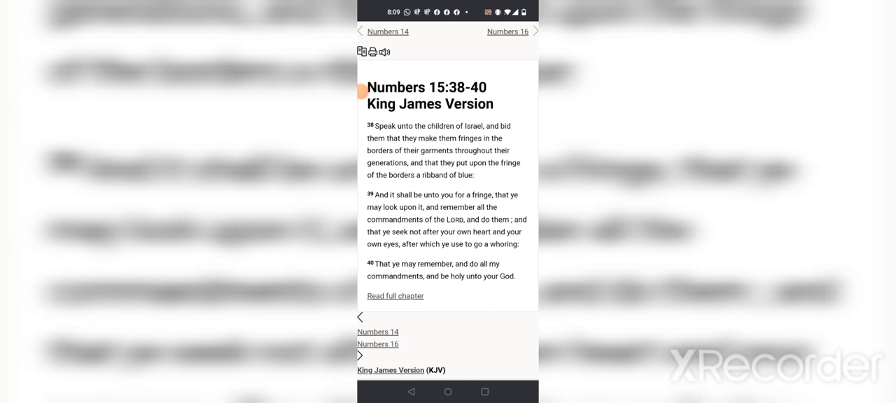
pyautogui.scroll(-2, 448, 210)
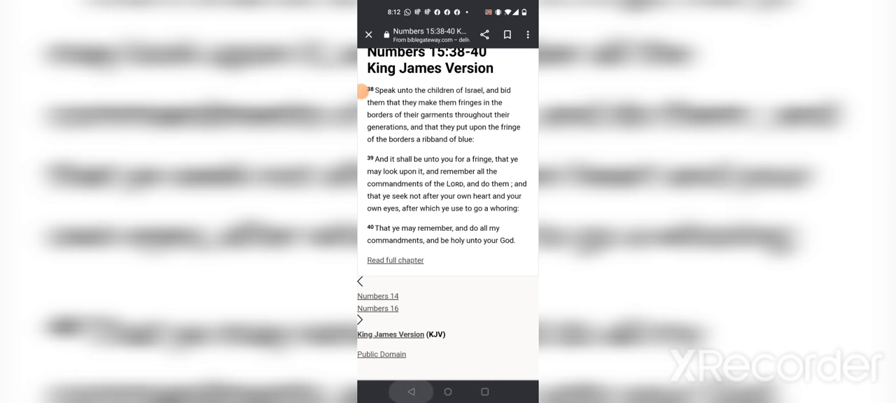
# - Close the Bible page, clear the 'fringes kjv' query, and expand similar words for 'holy'
pyautogui.click(368, 35)
pyautogui.click(448, 63)
pyautogui.click(521, 35)
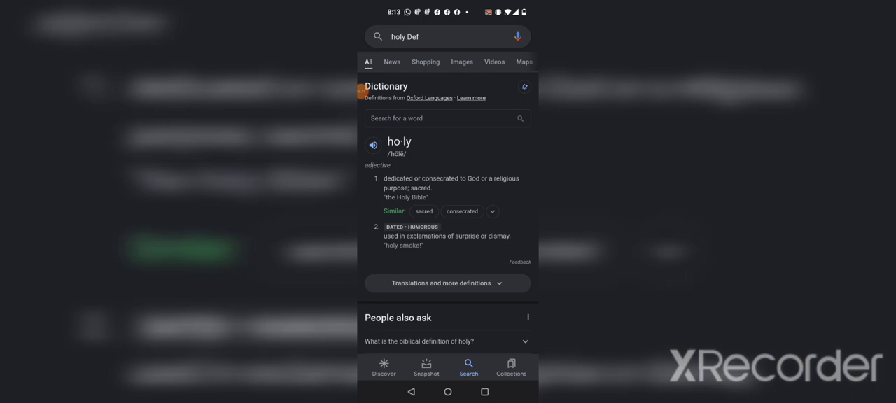
pyautogui.scroll(-1, 448, 210)
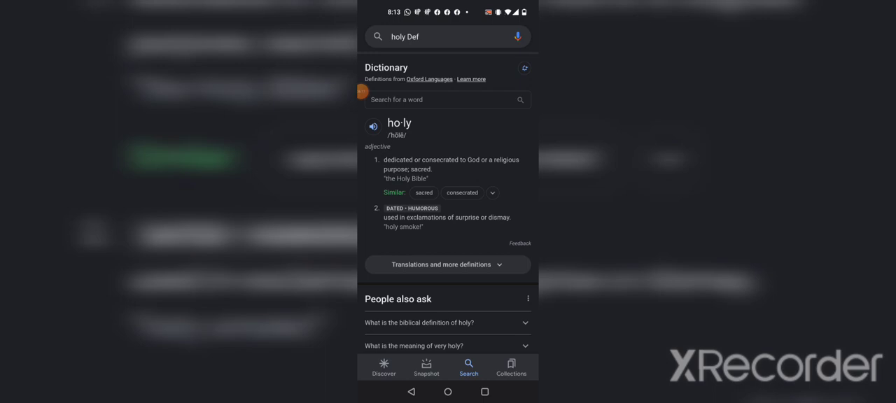
pyautogui.click(492, 192)
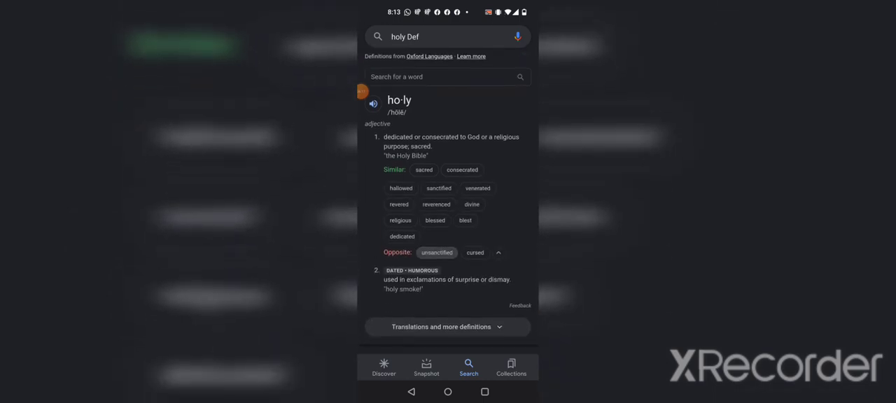
pyautogui.scroll(-1, 448, 210)
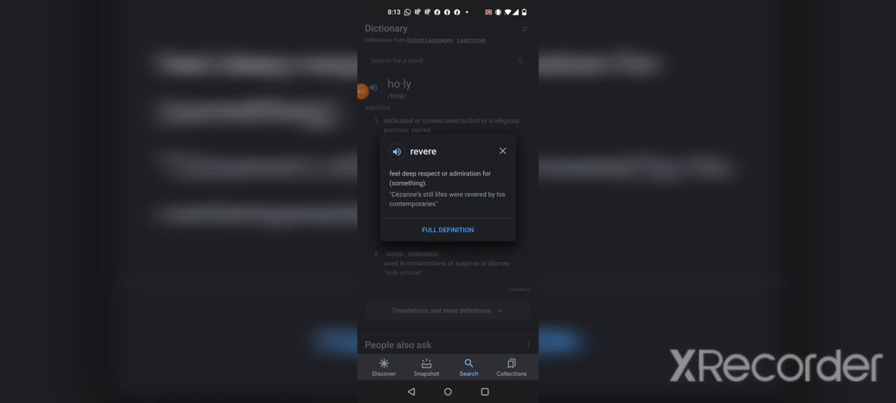
pyautogui.click(502, 152)
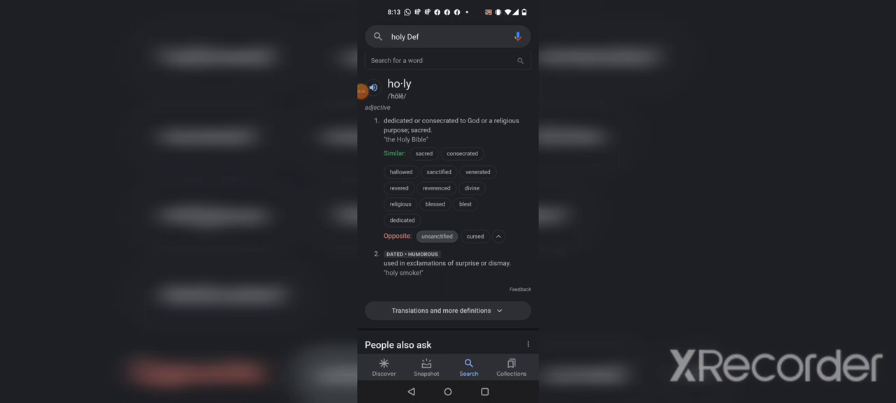
pyautogui.scroll(-1, 448, 210)
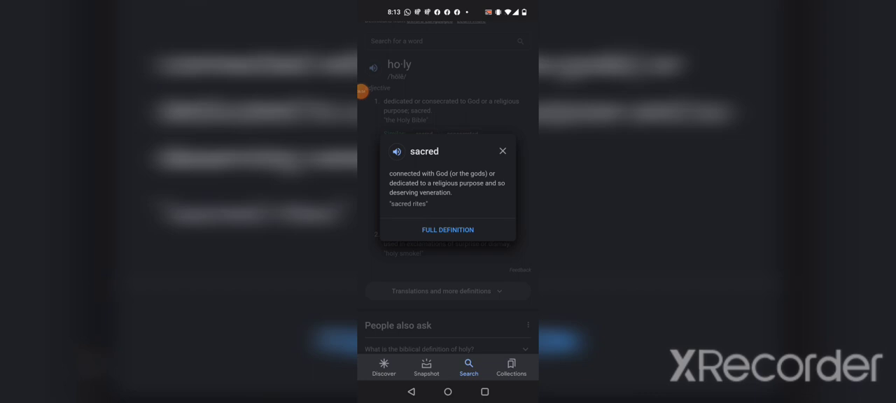
pyautogui.press('Escape')
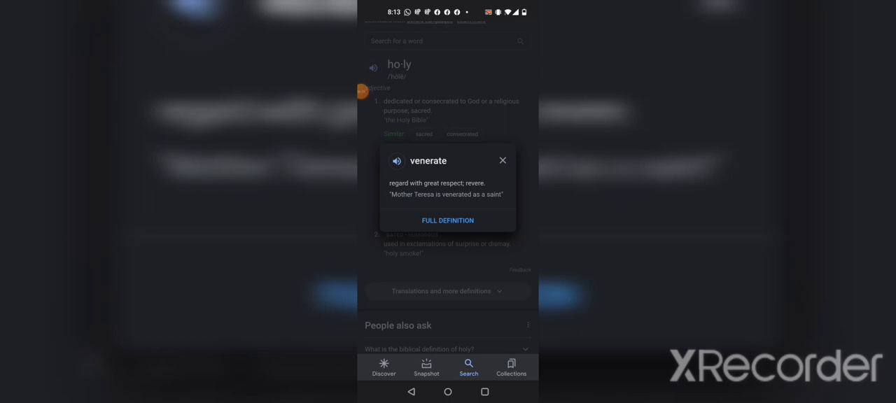
pyautogui.press('Escape')
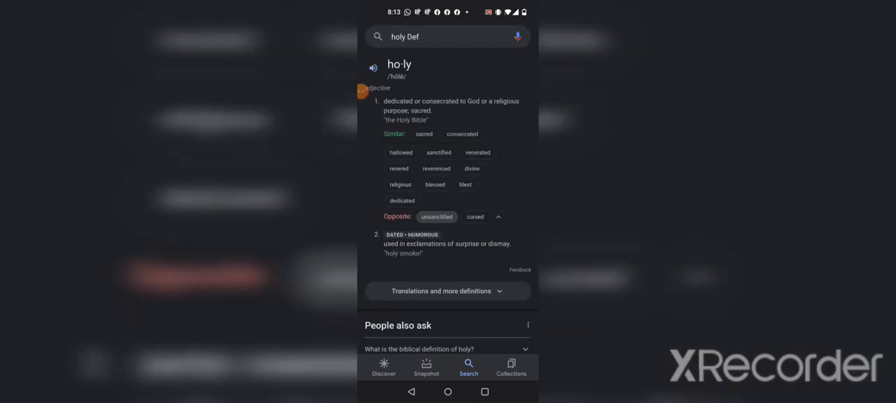